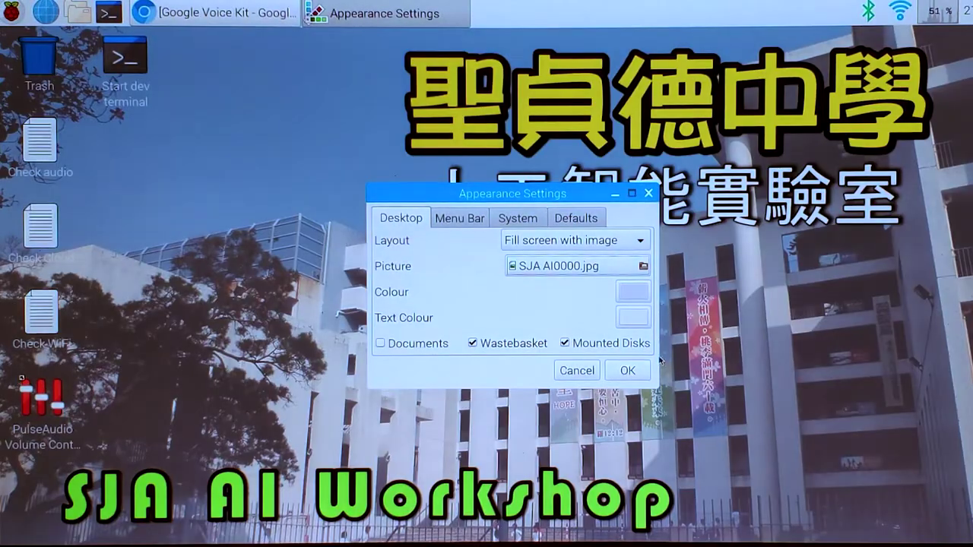
Step: Confirm the desktop appearance settings and load console.cloud.google.com in the Chromium browser
left_click(627, 371)
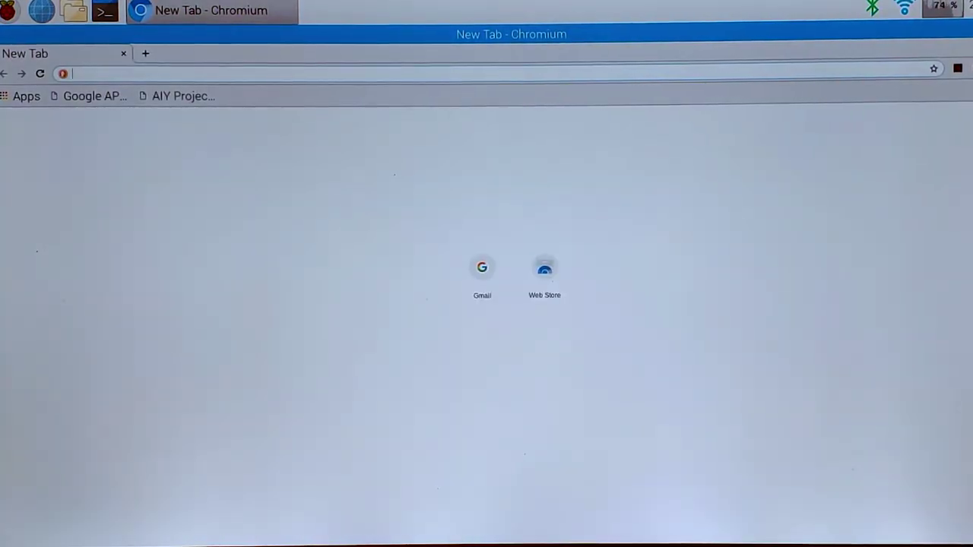
left_click(958, 69)
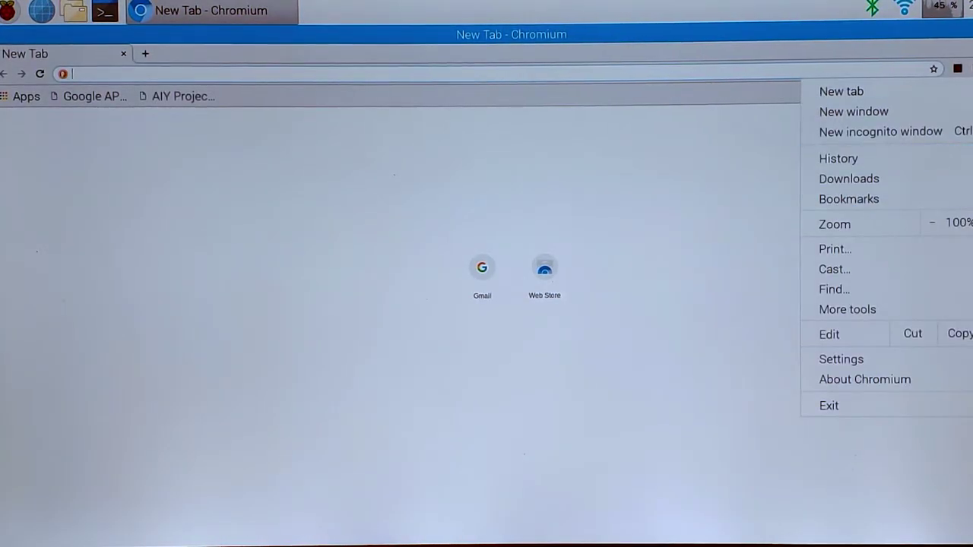
left_click(323, 76)
type("console.")
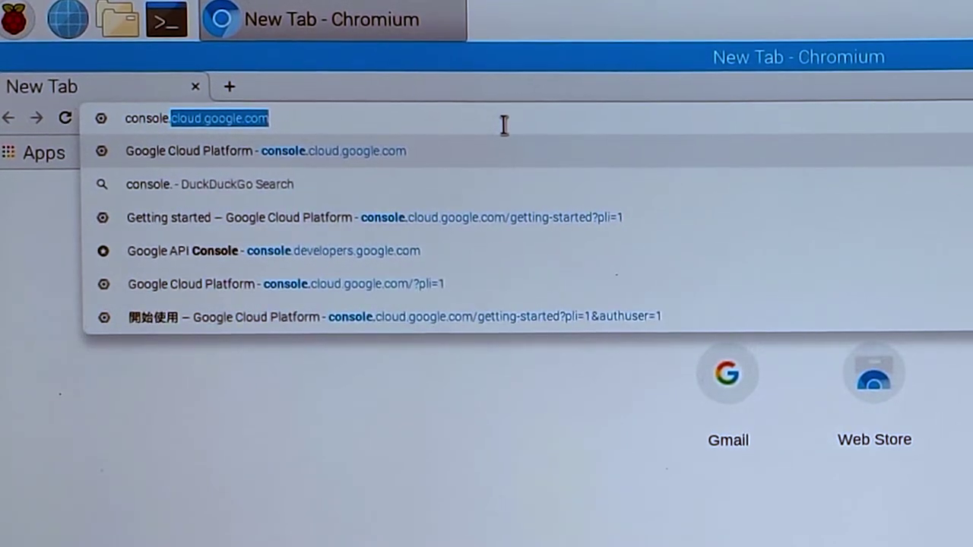
type("cloud.google.com")
key("Return")
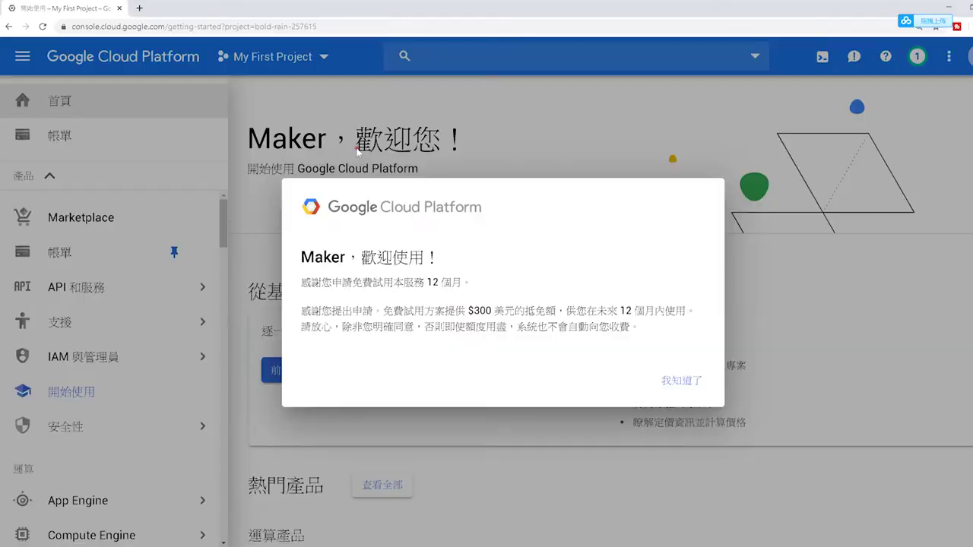
Step: Dismiss the welcome message and create a new Google Cloud project named "Voice Assistant"
left_click(681, 383)
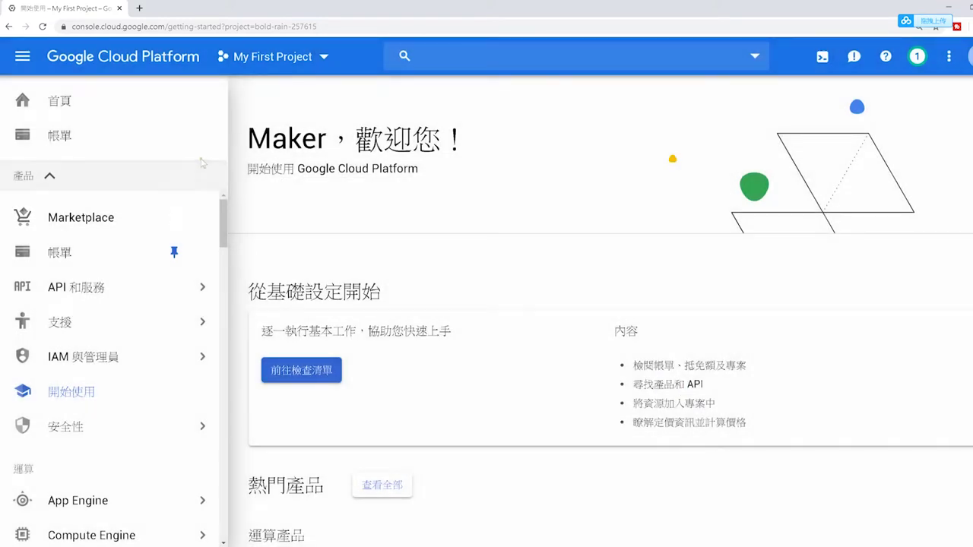
left_click(276, 62)
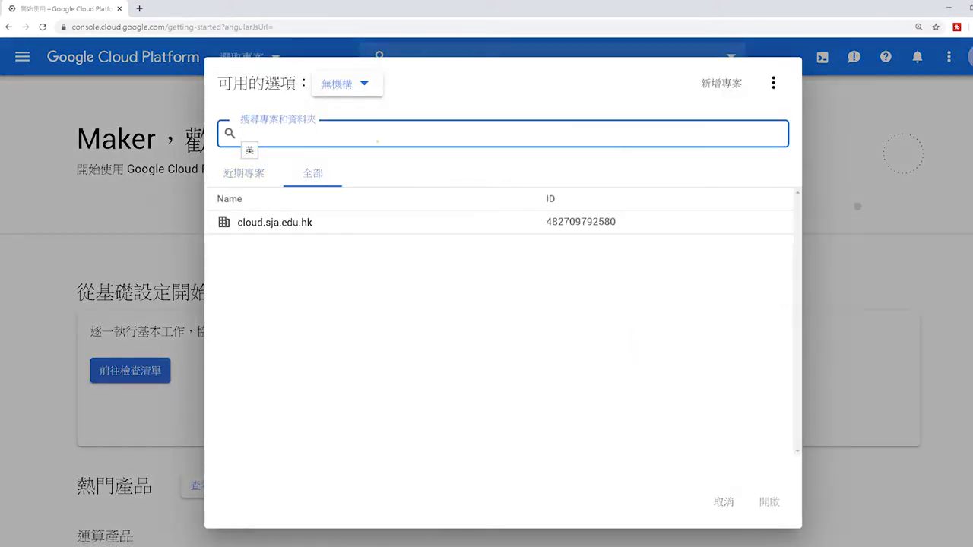
left_click(724, 91)
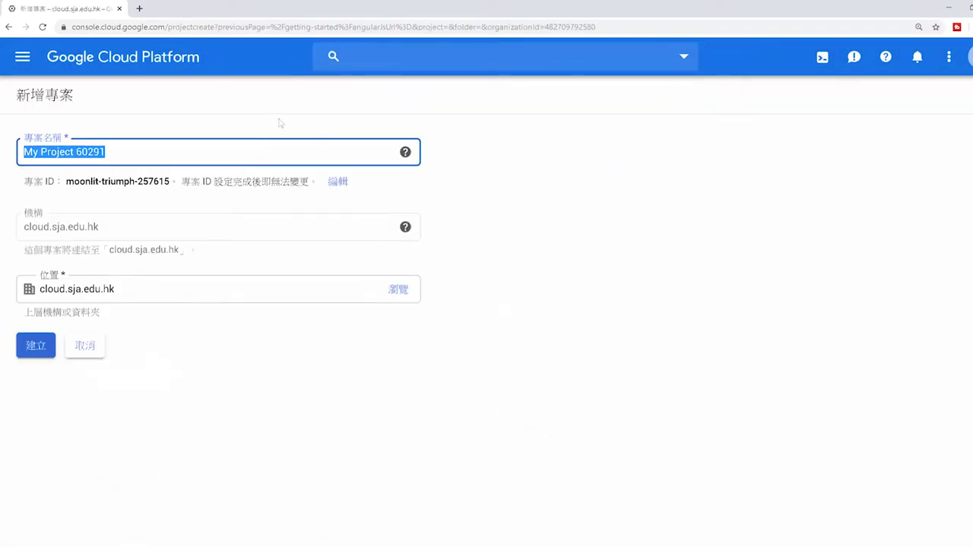
type("Voice Assistant")
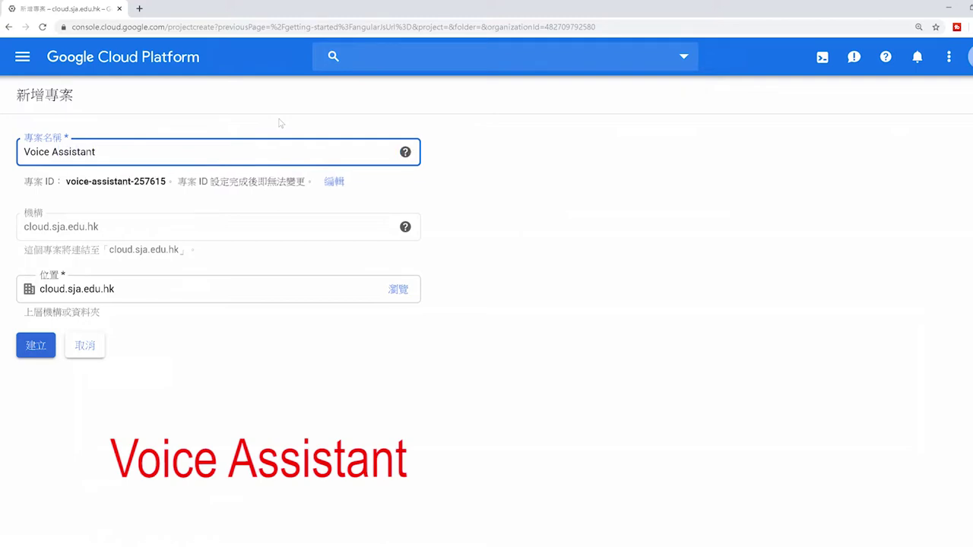
key("Return")
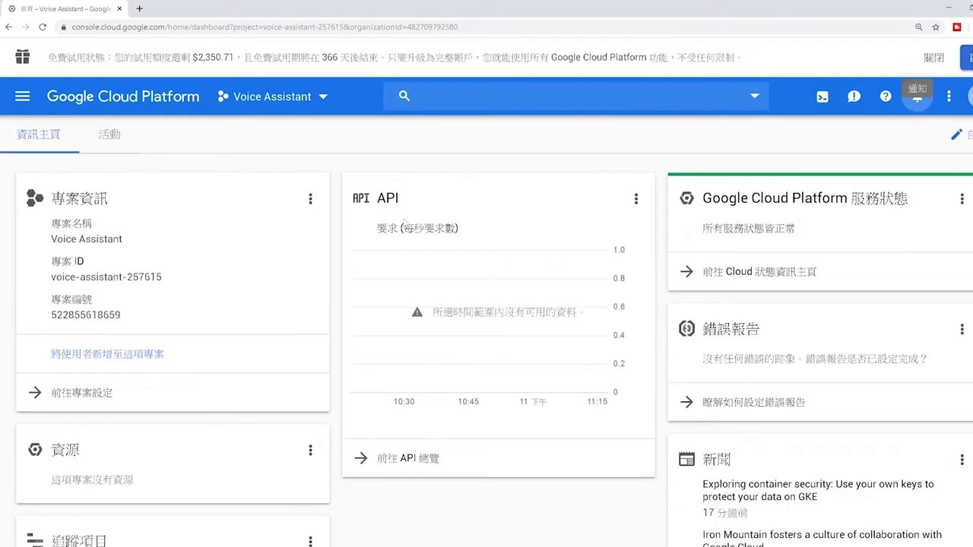
Step: Find the Google Assistant API in the API library and enable it for the Voice Assistant project
left_click(30, 104)
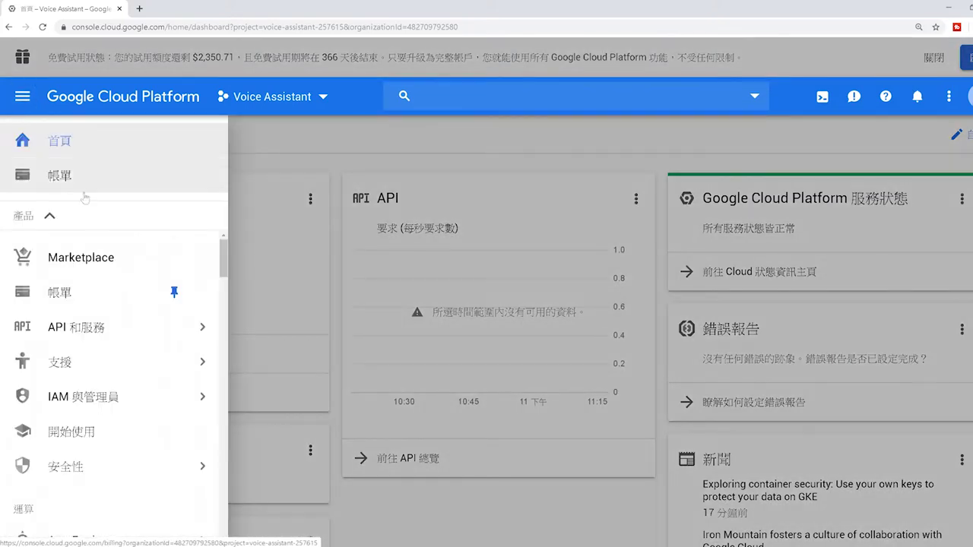
mouse_move(111, 328)
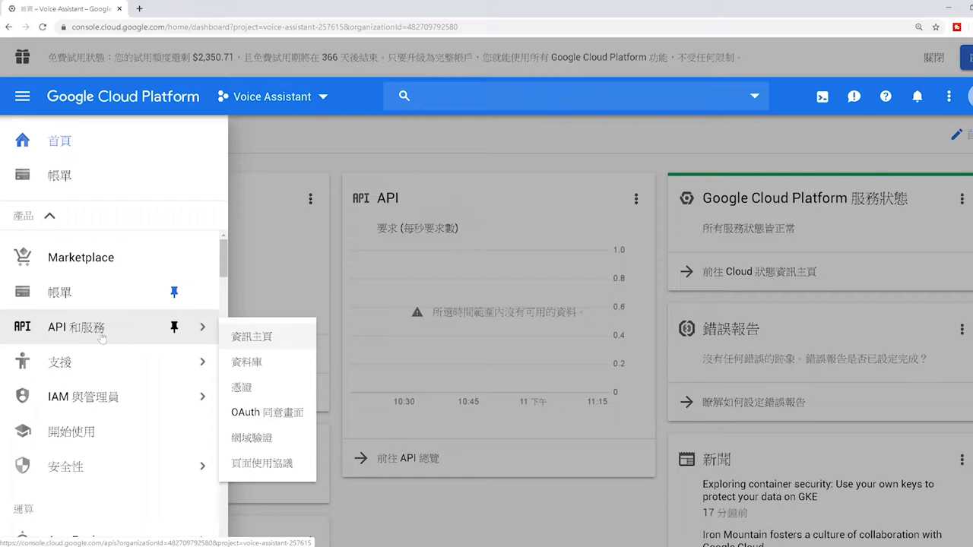
left_click(102, 338)
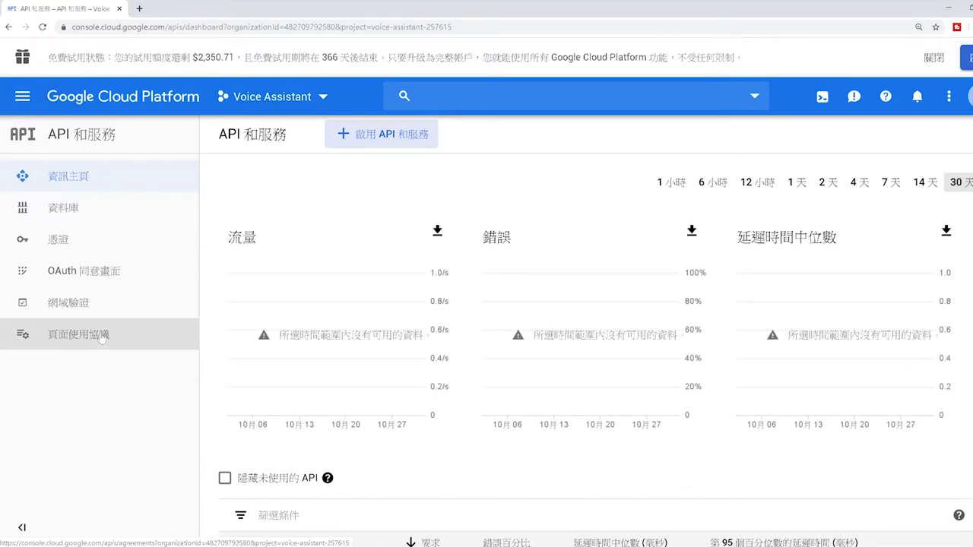
left_click(407, 144)
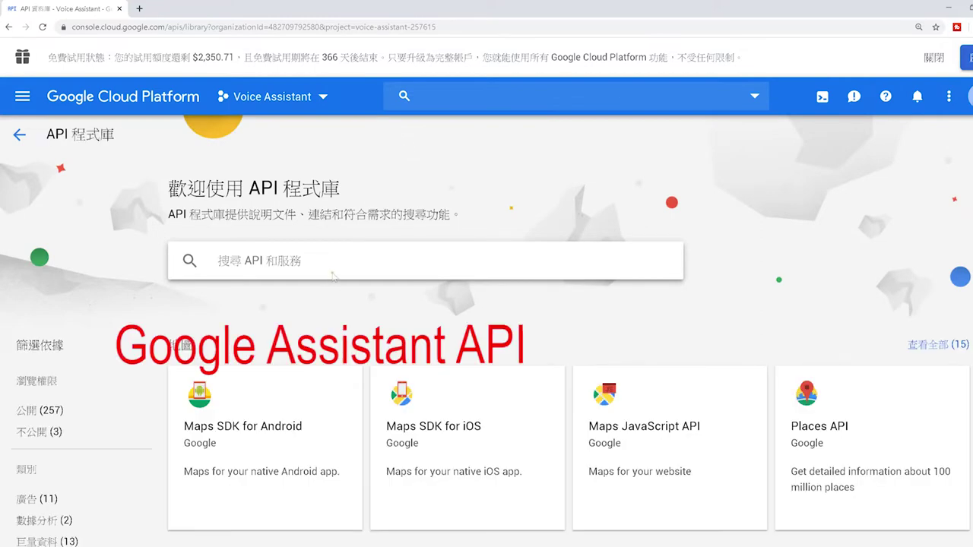
type("Google Asistant API")
key("Return")
left_click(378, 276)
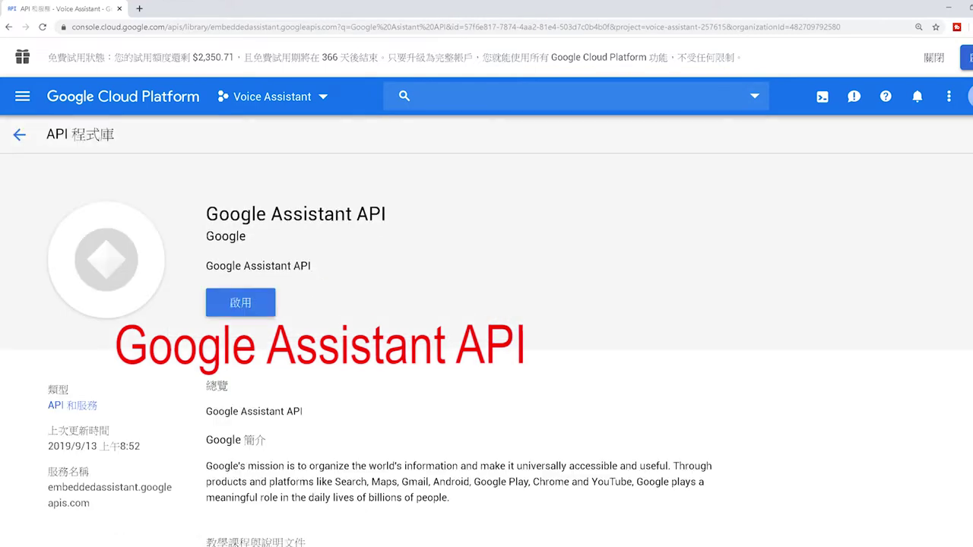
left_click(261, 313)
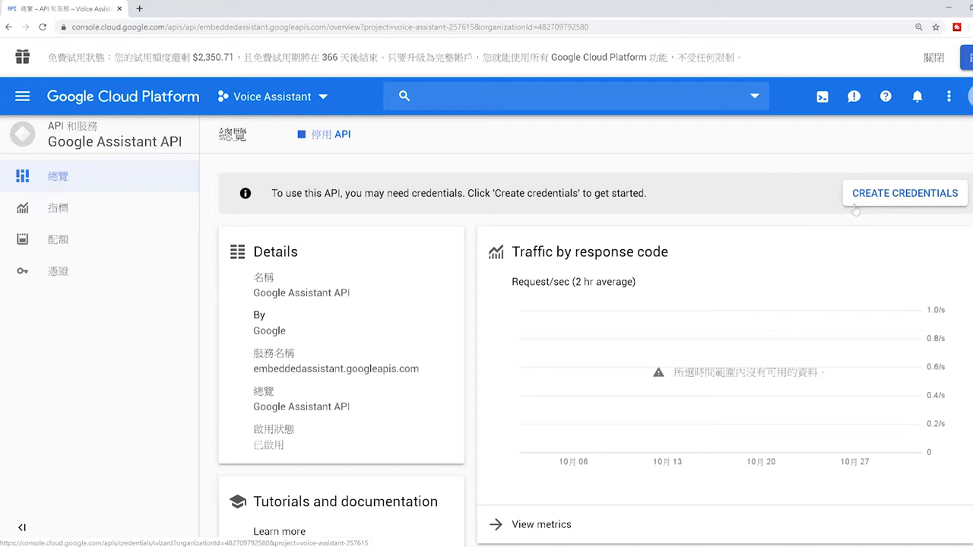
Step: Begin creating an OAuth client ID (OAuth 用戶端 ID) credential for the project, skipping the credentials wizard
left_click(879, 195)
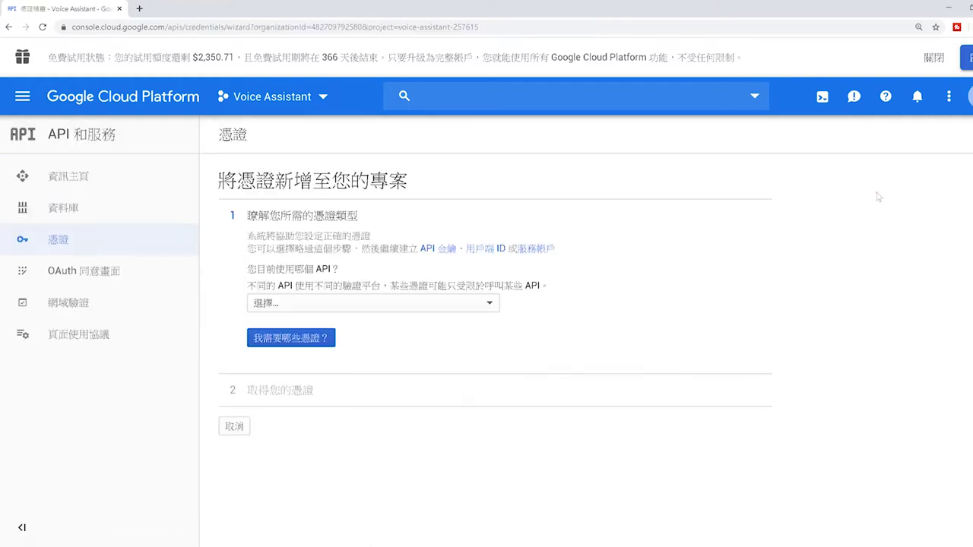
left_click(122, 248)
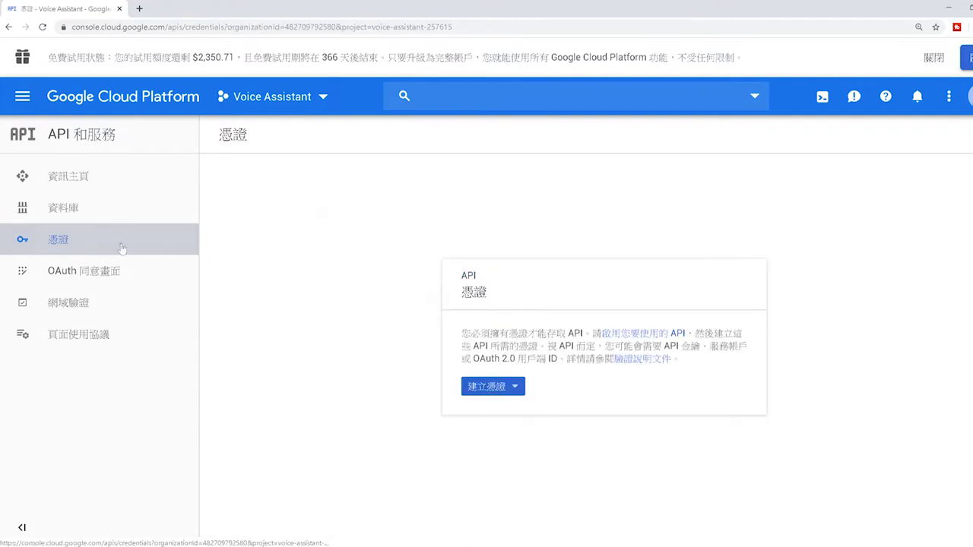
left_click(513, 388)
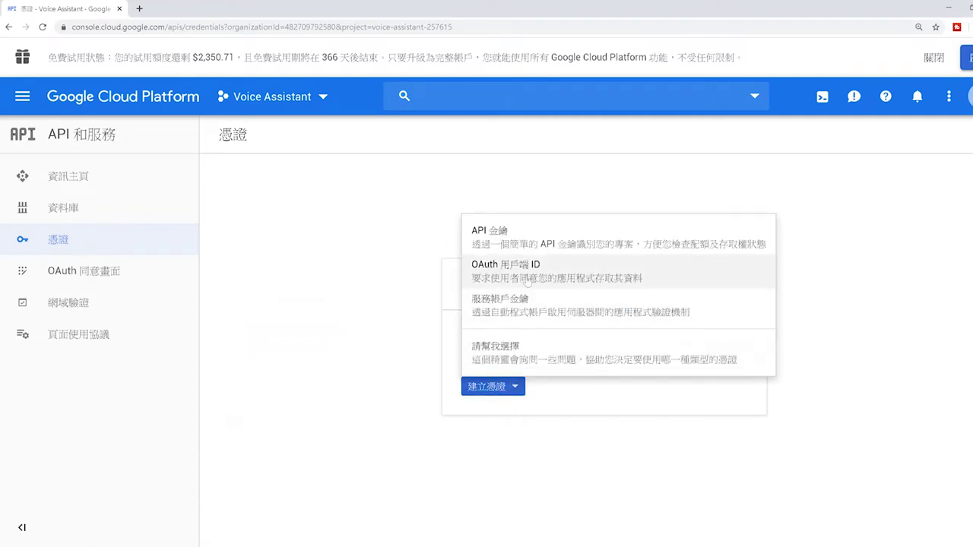
left_click(535, 290)
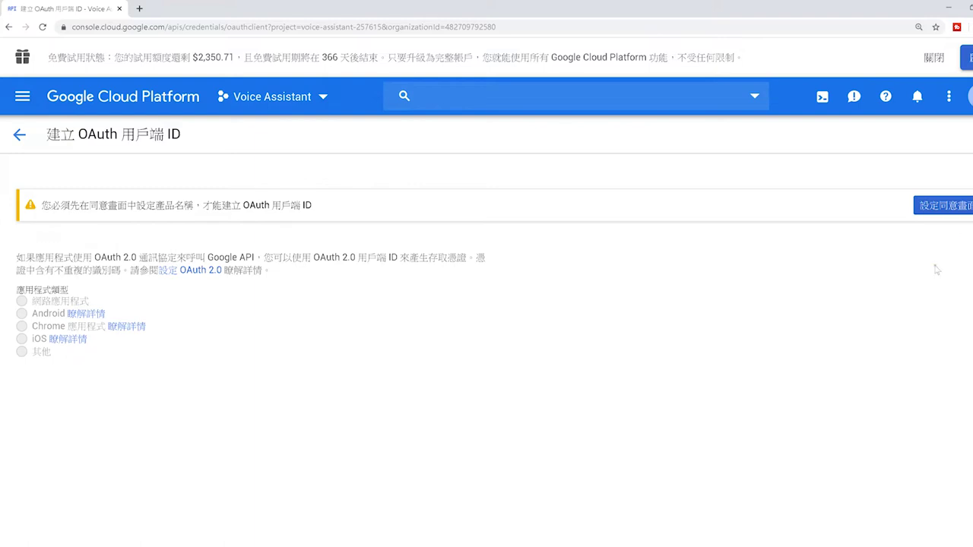
Step: Configure the OAuth consent screen with the application name "Voice Assistant" and save it
left_click(952, 212)
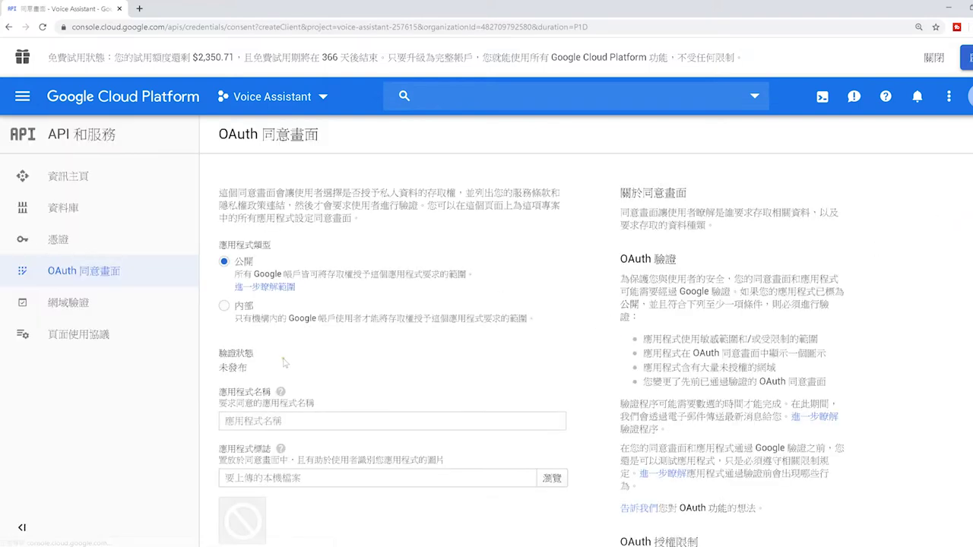
left_click(283, 421)
type("Vo")
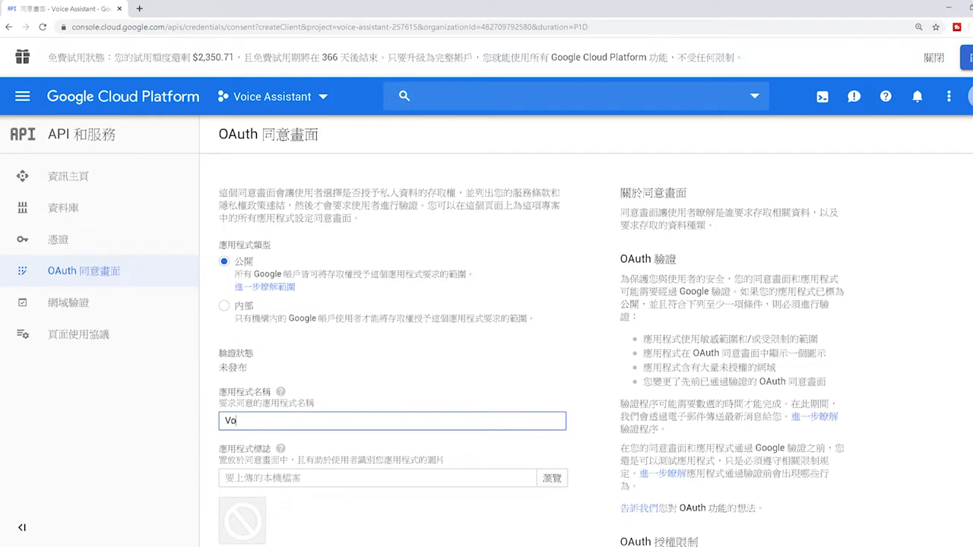
type("ice Assistant")
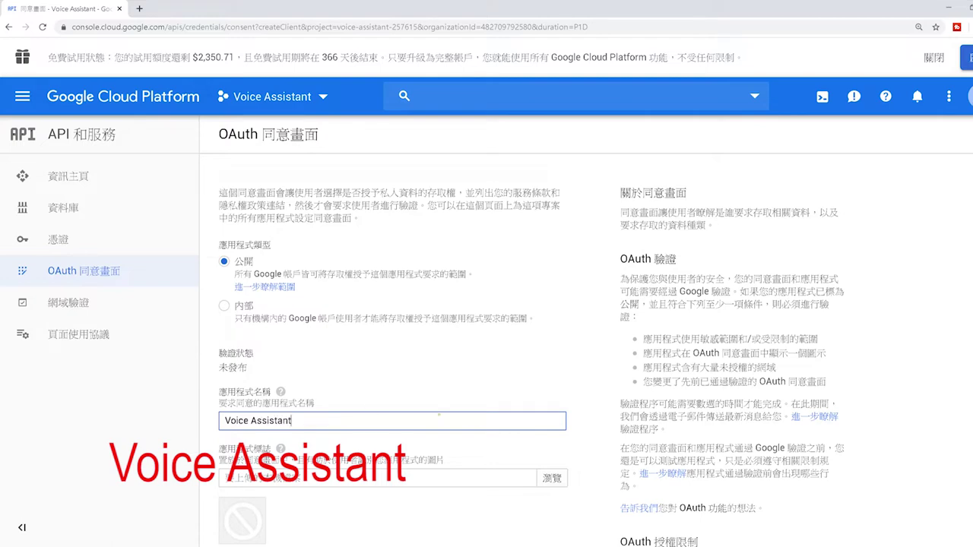
scroll(532, 350, "down", 5)
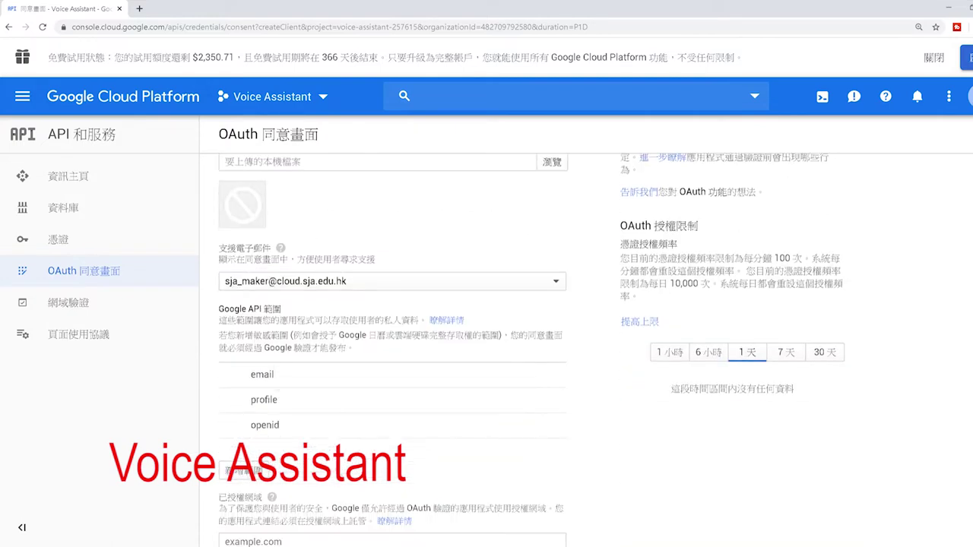
scroll(393, 343, "down", 3)
left_click(234, 524)
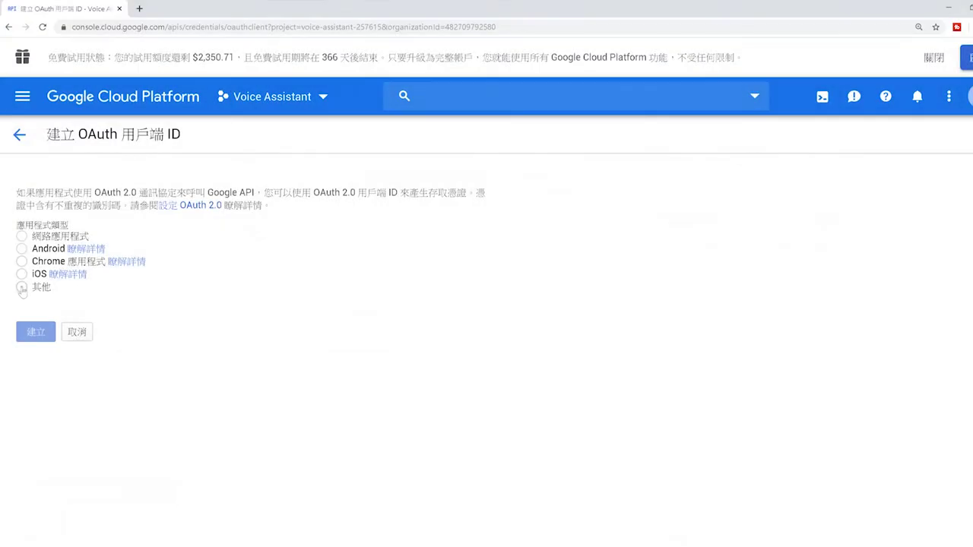
Step: Create an OAuth client ID of application type 其他 (Other) named "Voice Recognizer" and dismiss the credentials dialog
left_click(22, 288)
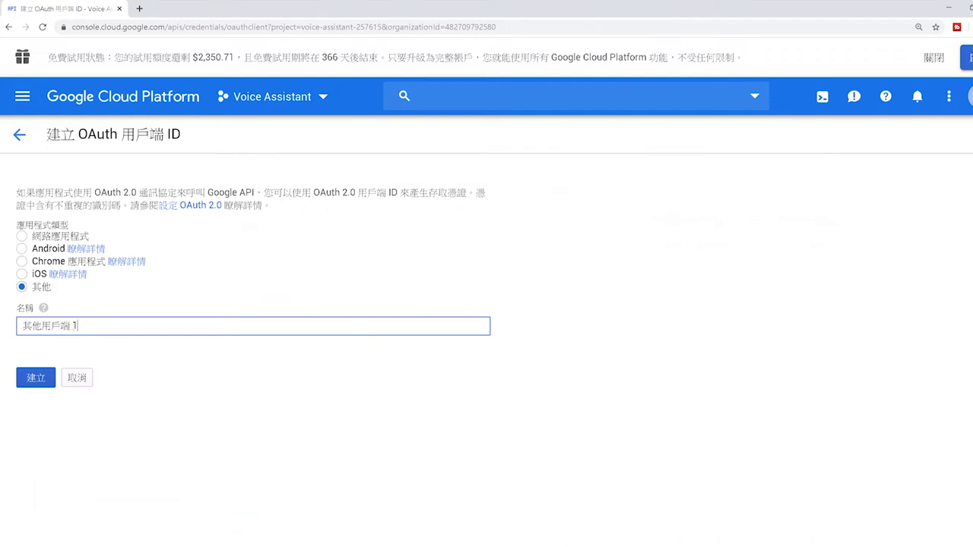
key("ctrl+a")
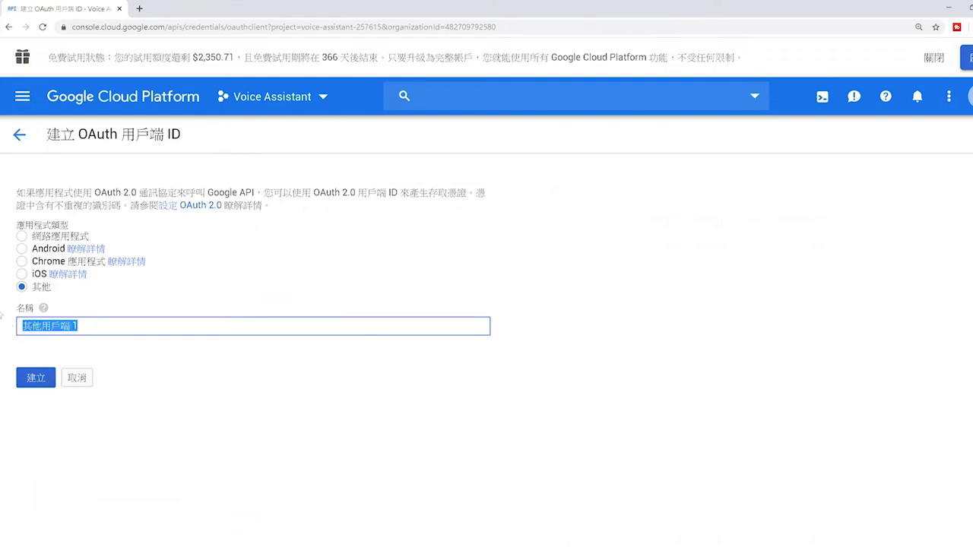
type("Voice Recognizer")
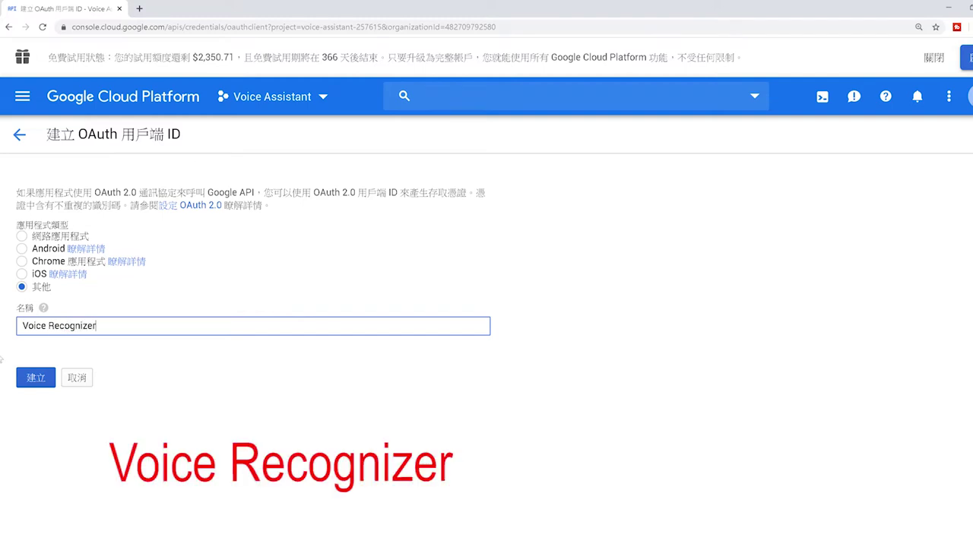
left_click(35, 378)
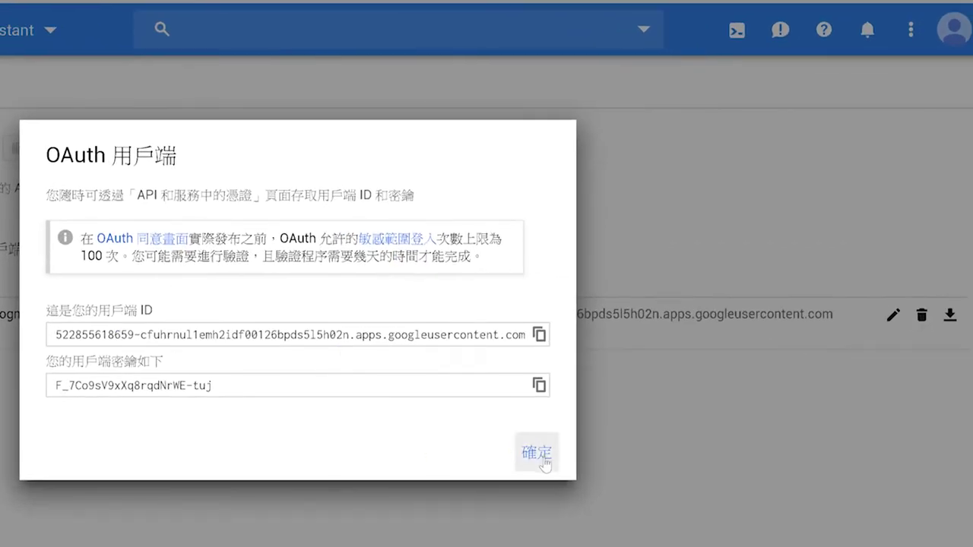
left_click(545, 460)
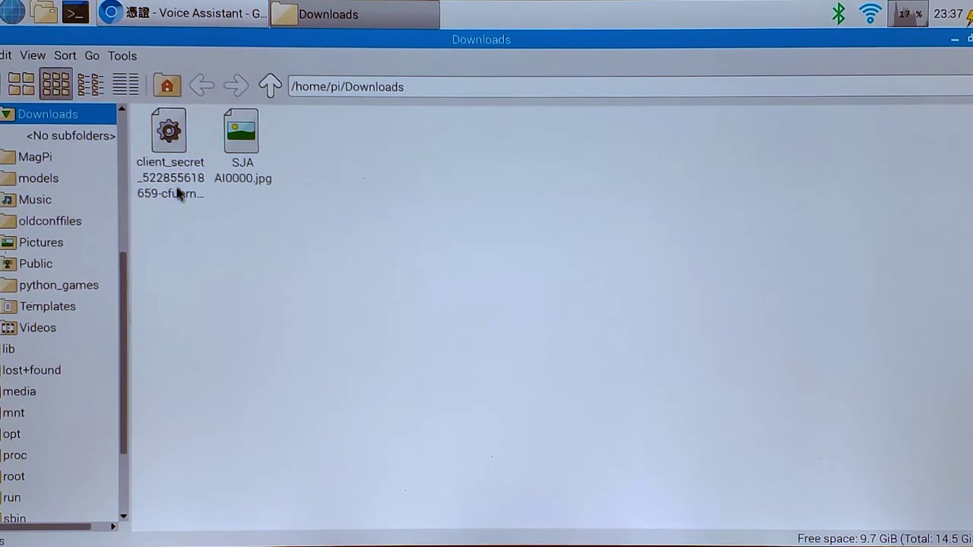
Step: Rename the downloaded client secret file in Downloads to assistant.json and move it into the pi home folder
left_click(179, 192)
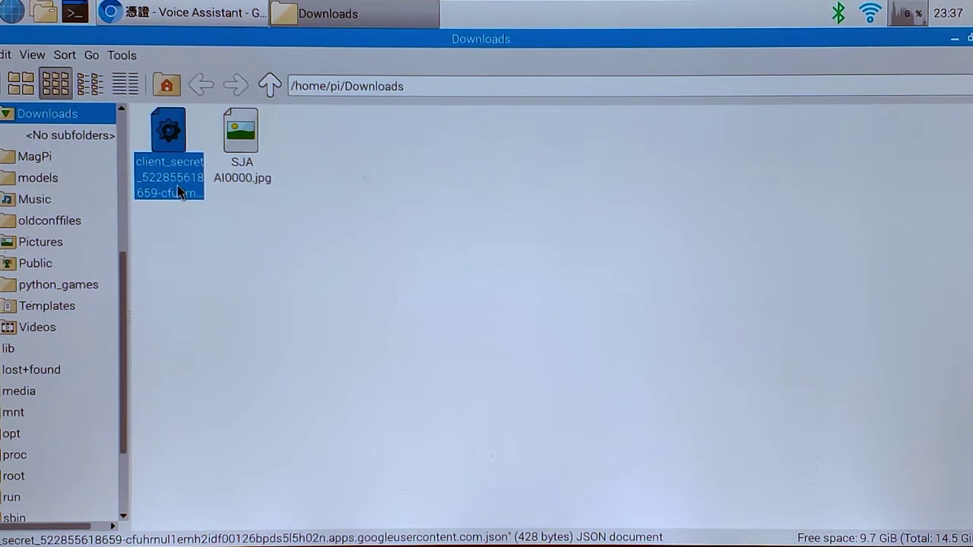
right_click(177, 186)
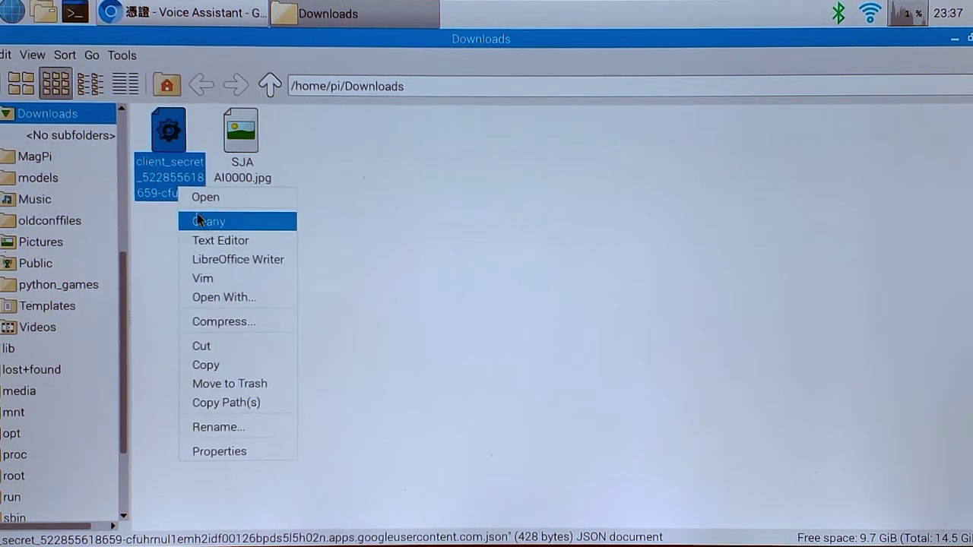
left_click(211, 425)
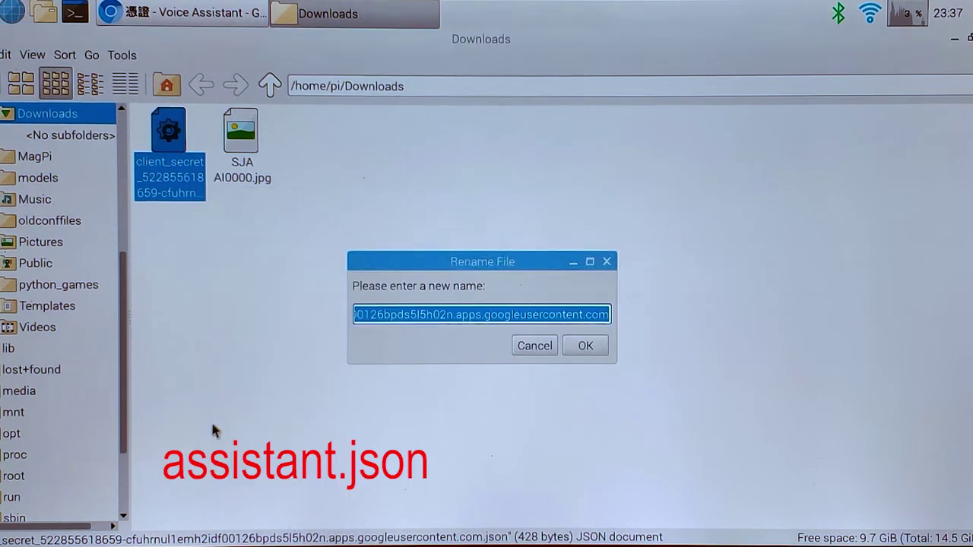
type("assistant.json")
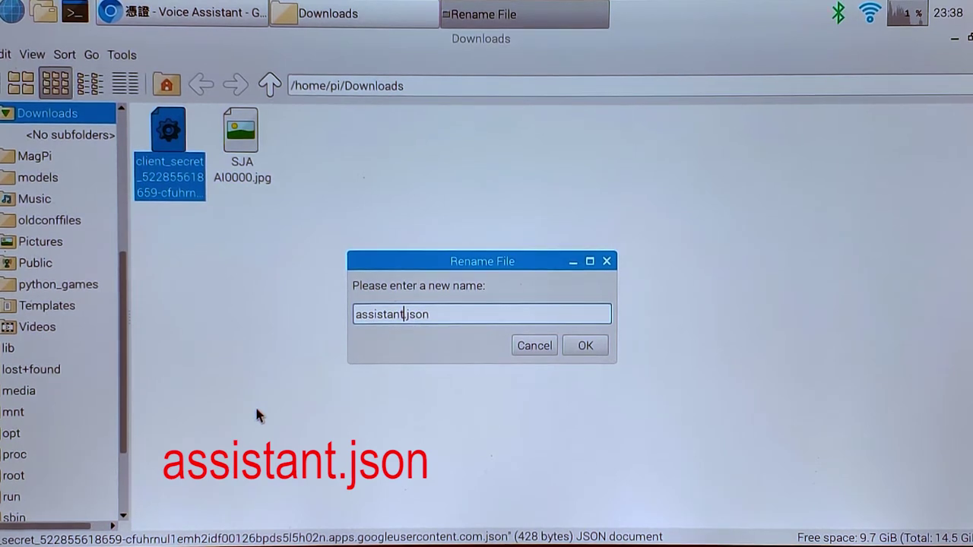
left_click(593, 352)
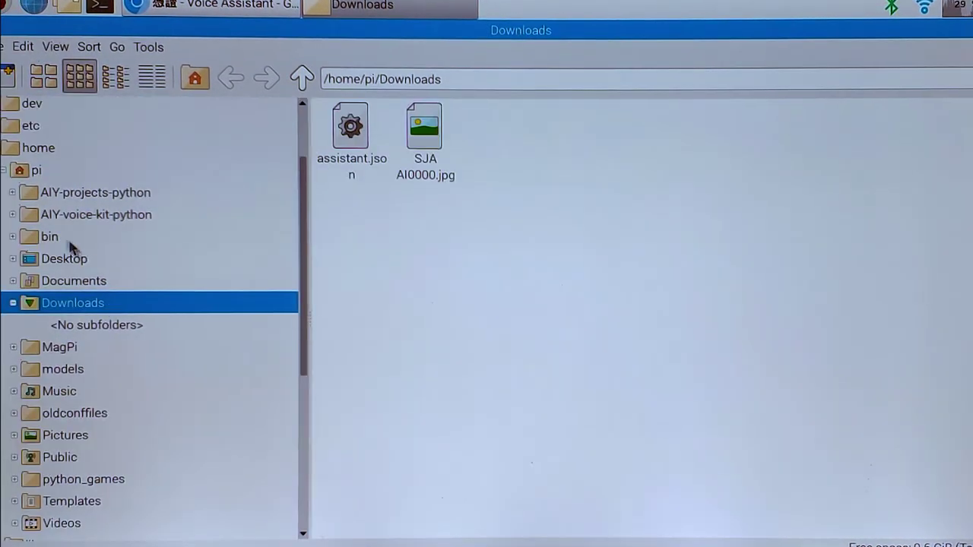
left_click_drag(350, 128, 36, 171)
left_click(34, 173)
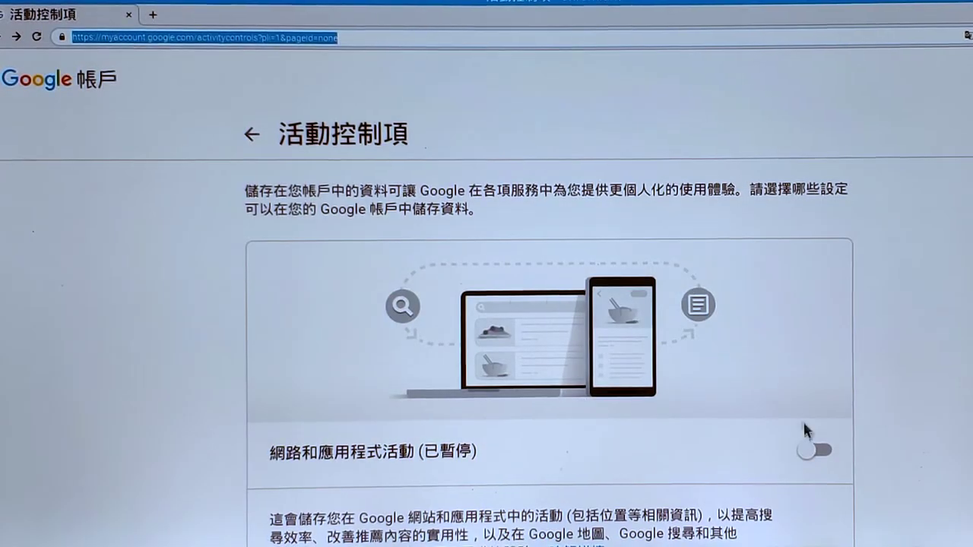
Step: Turn on 網路和應用程式活動 (Web & App Activity) in the Google account's activity controls and accept the consent notice
left_click(829, 456)
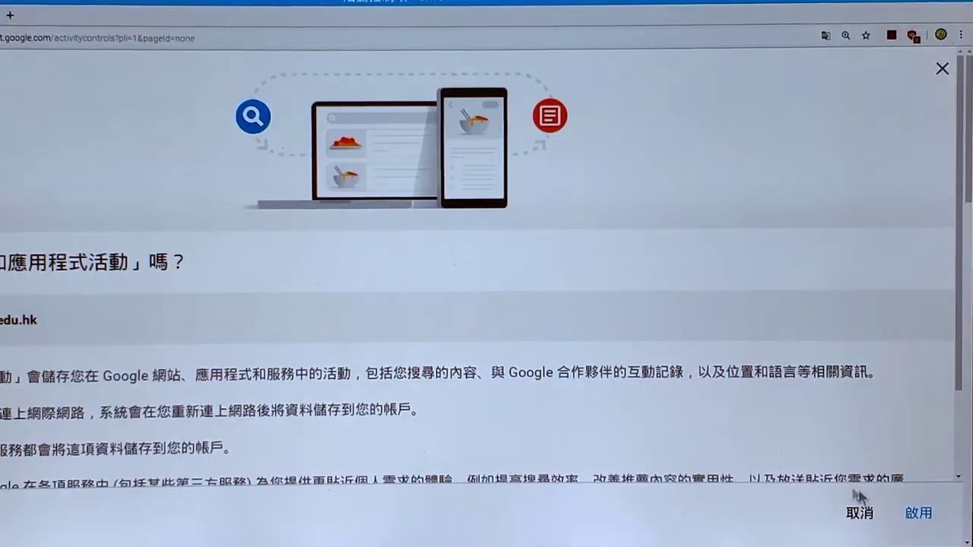
scroll(774, 389, "down", 3)
left_click(919, 516)
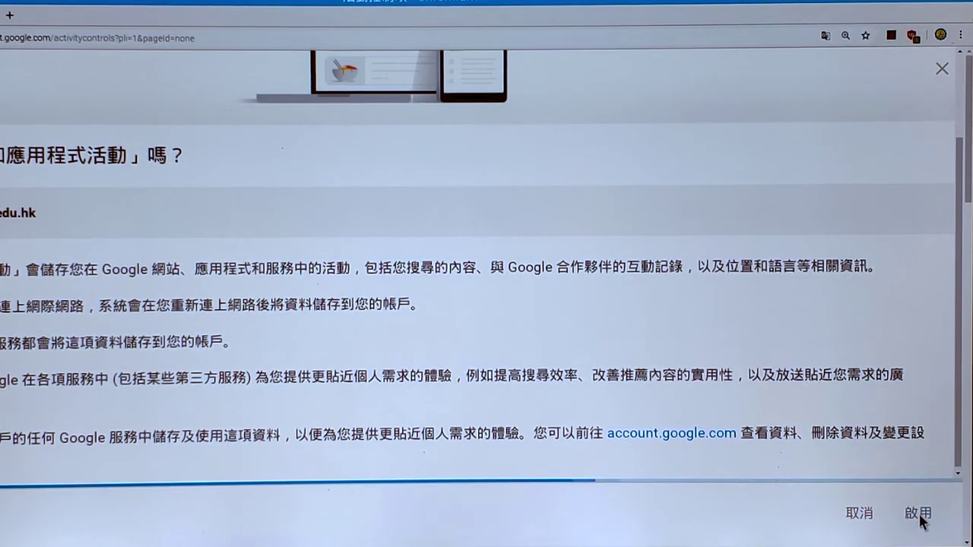
Step: Turn on YouTube 記錄 (YouTube History) in the activity controls and accept its consent notice
scroll(841, 264, "down", 3)
scroll(829, 303, "down", 5)
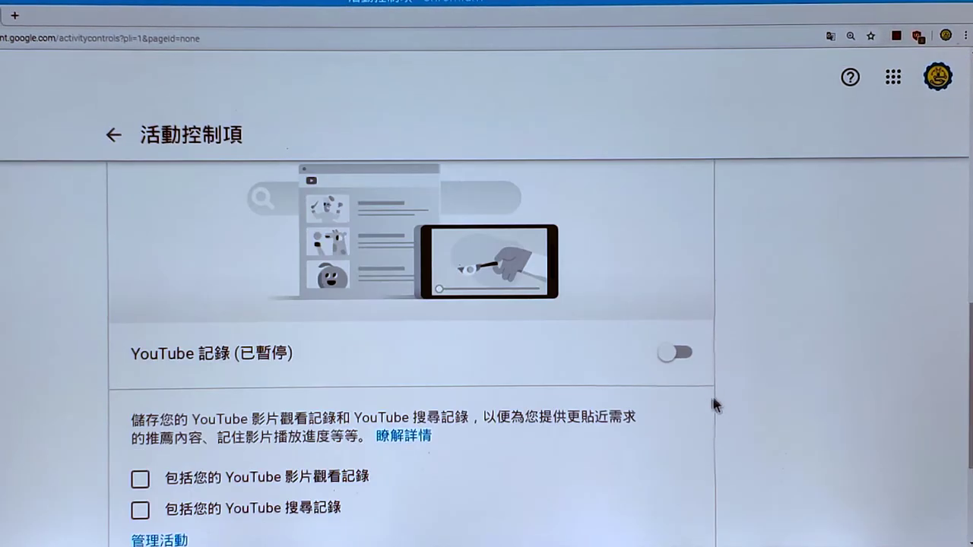
left_click(671, 353)
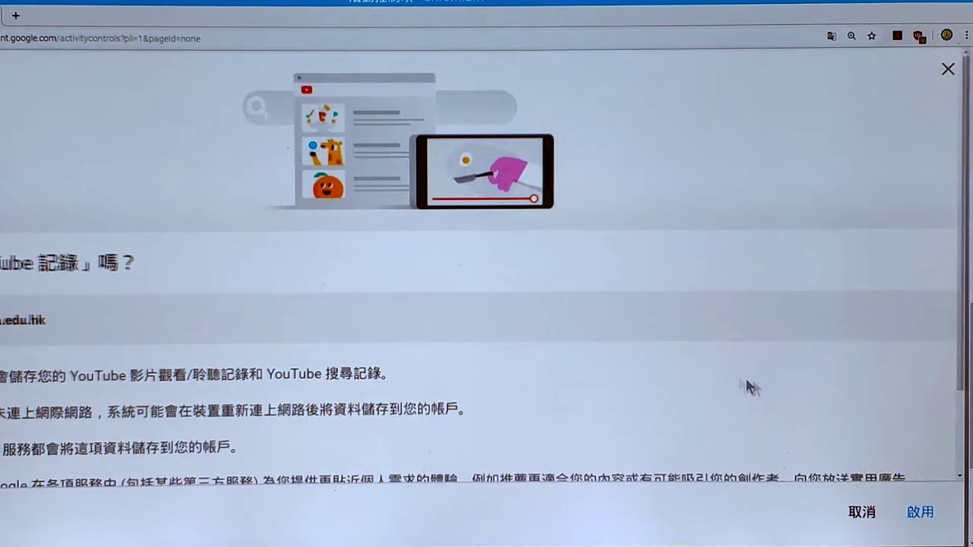
scroll(745, 387, "down", 3)
left_click(919, 513)
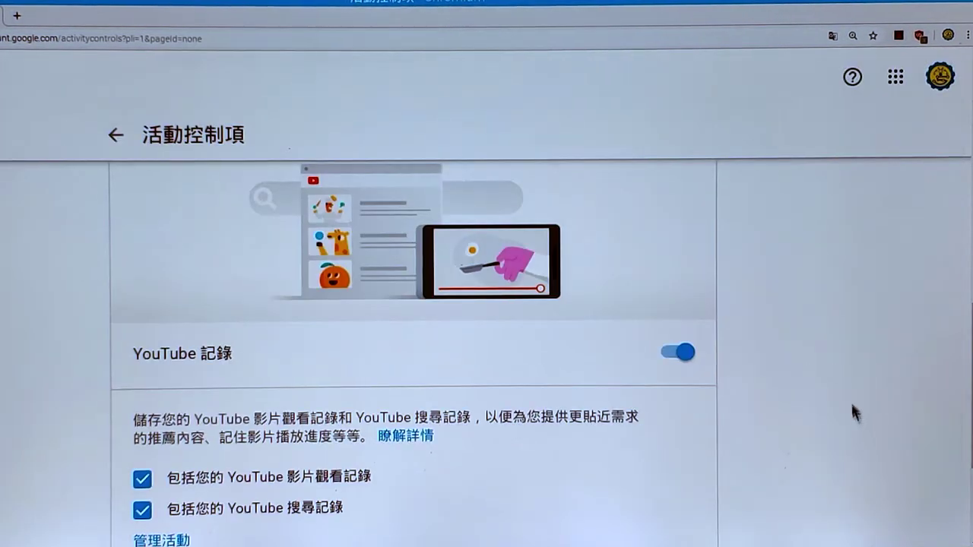
scroll(844, 384, "down", 3)
scroll(845, 380, "up", 10)
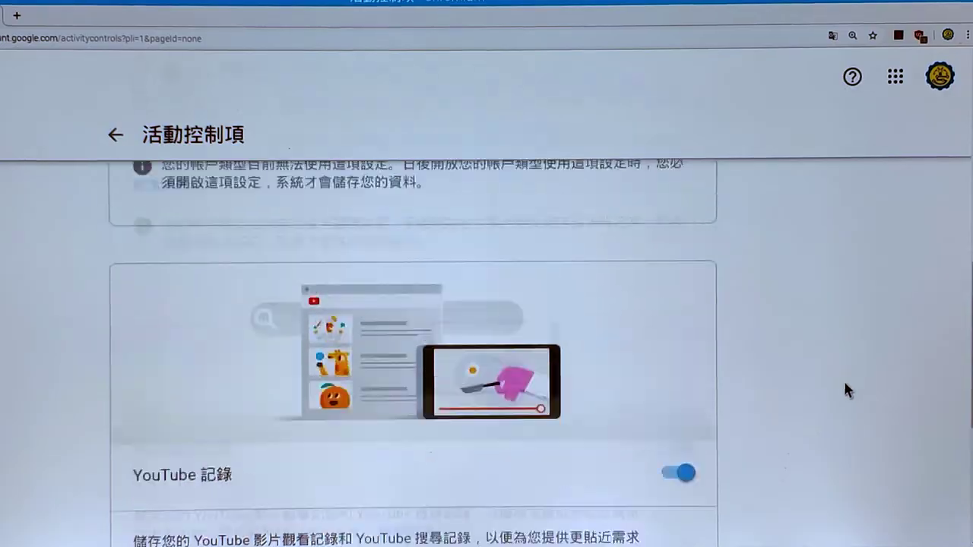